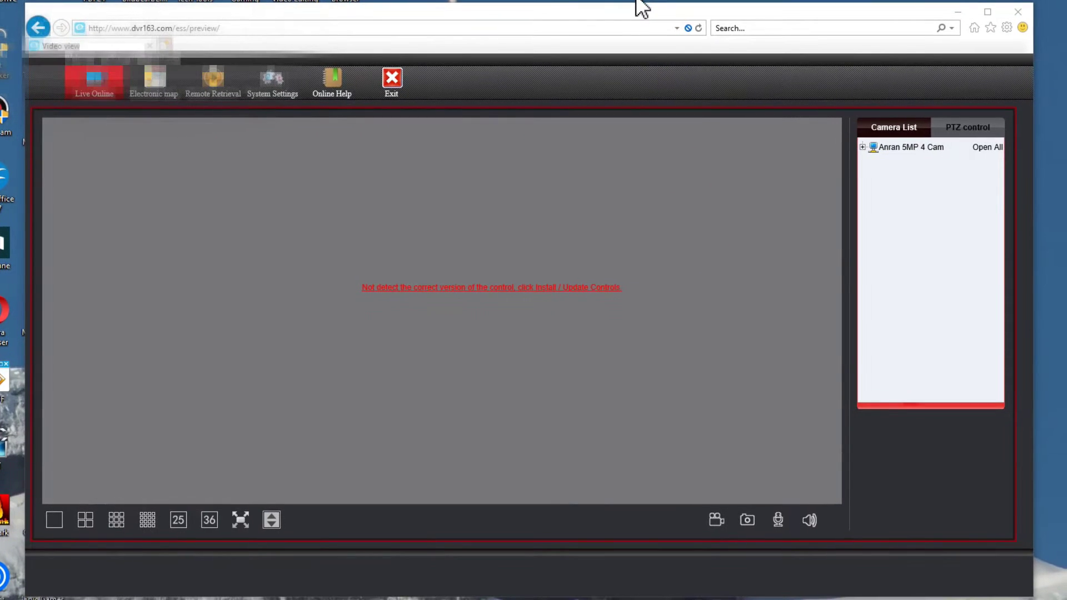
- Bring up the Tools menu over the dvr163 viewer that reports a missing control
click(668, 119)
- Turn off ActiveX Filtering from the Tools > Safety menu
click(1006, 29)
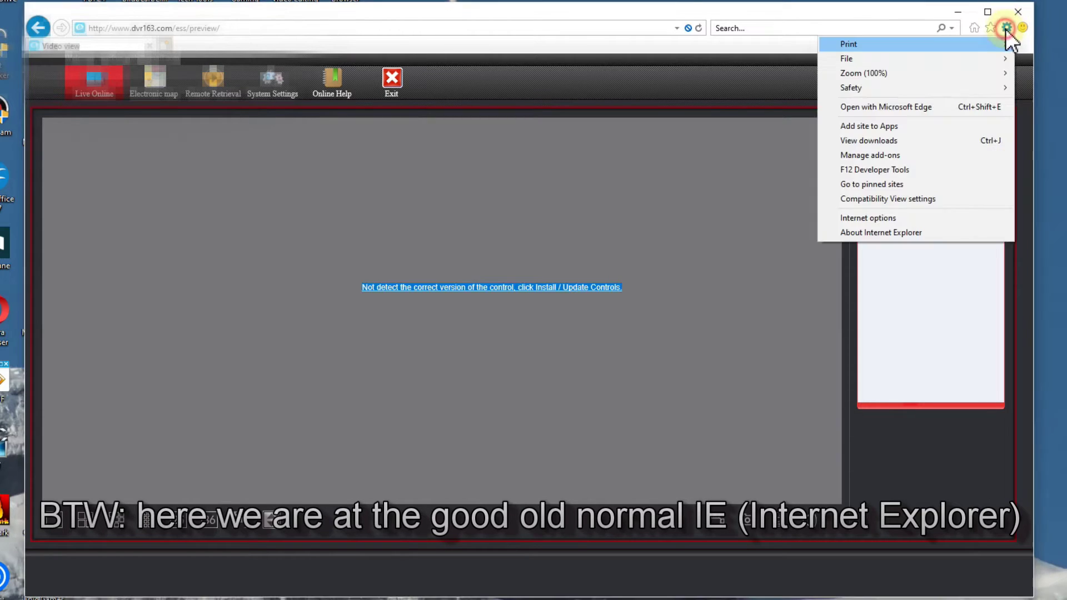
mouse_move(977, 93)
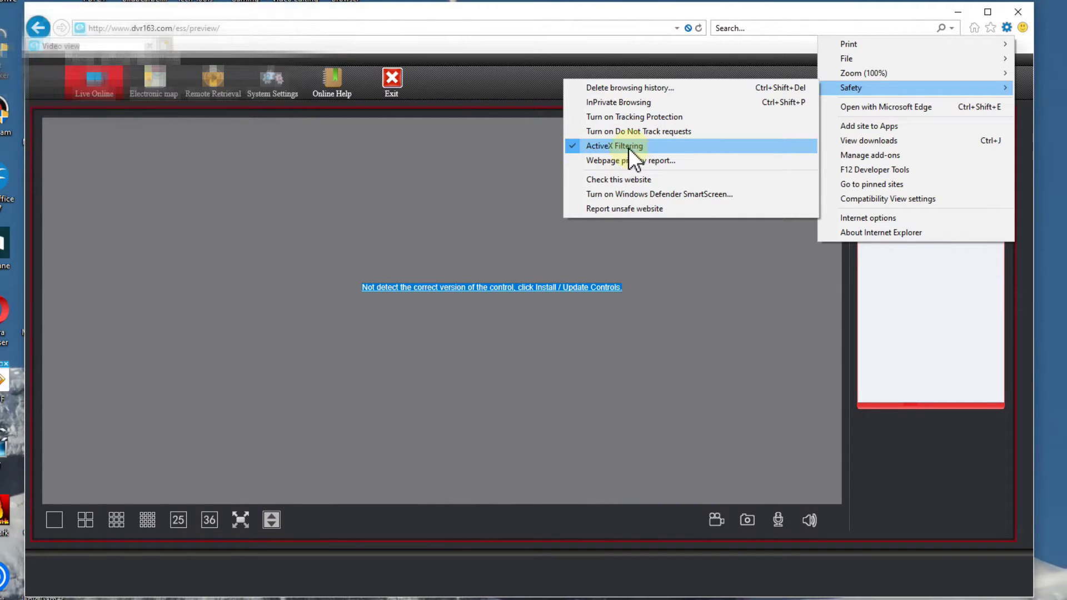
click(575, 147)
- Confirm ActiveX Filtering is off in the Safety submenu, then reload the dvr163 viewer page
click(1006, 28)
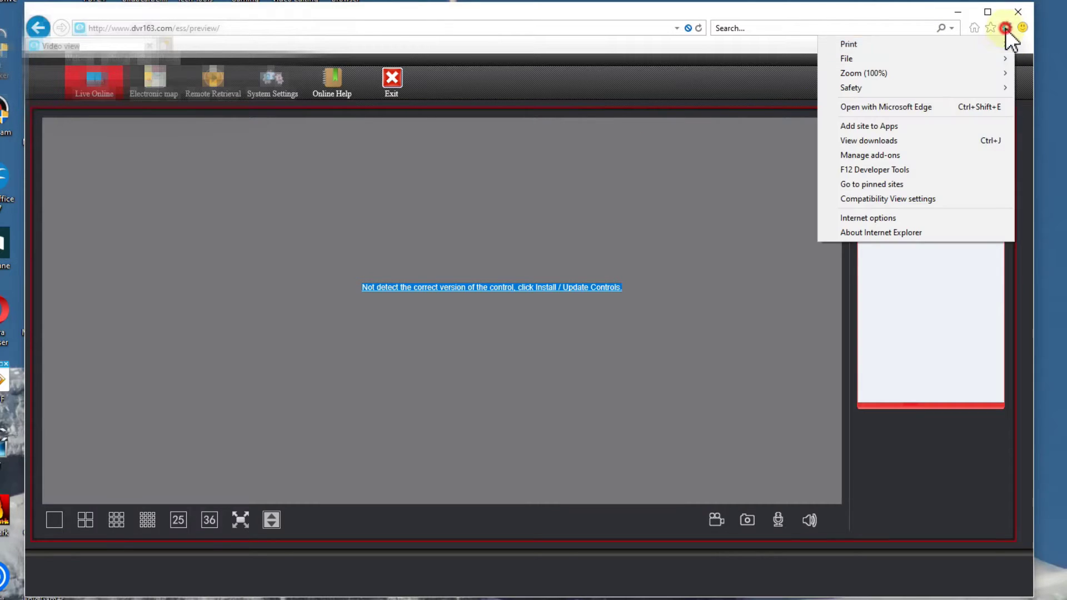
mouse_move(912, 93)
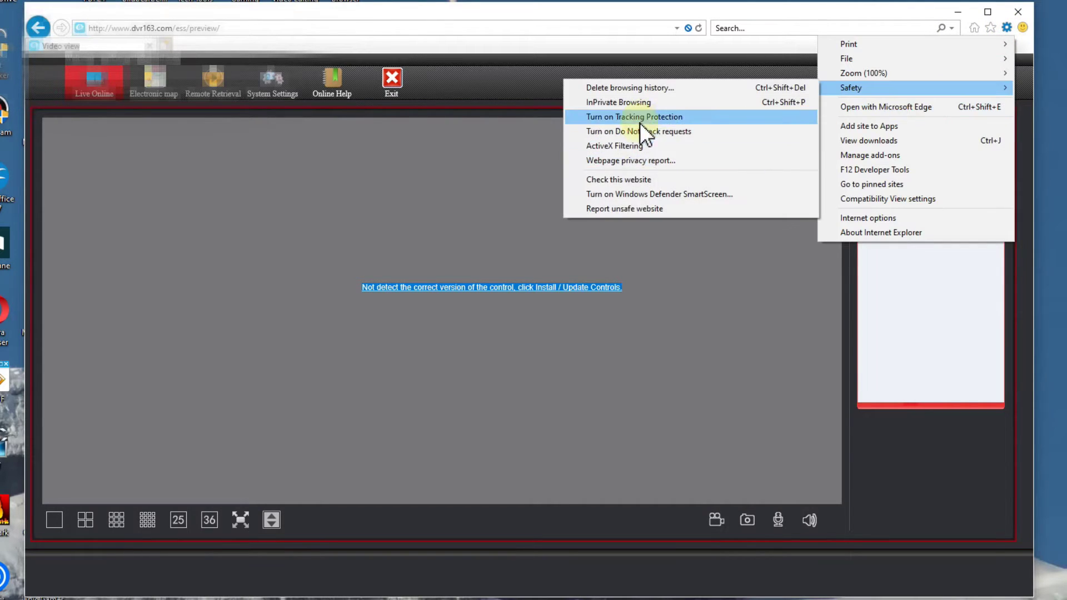
click(391, 167)
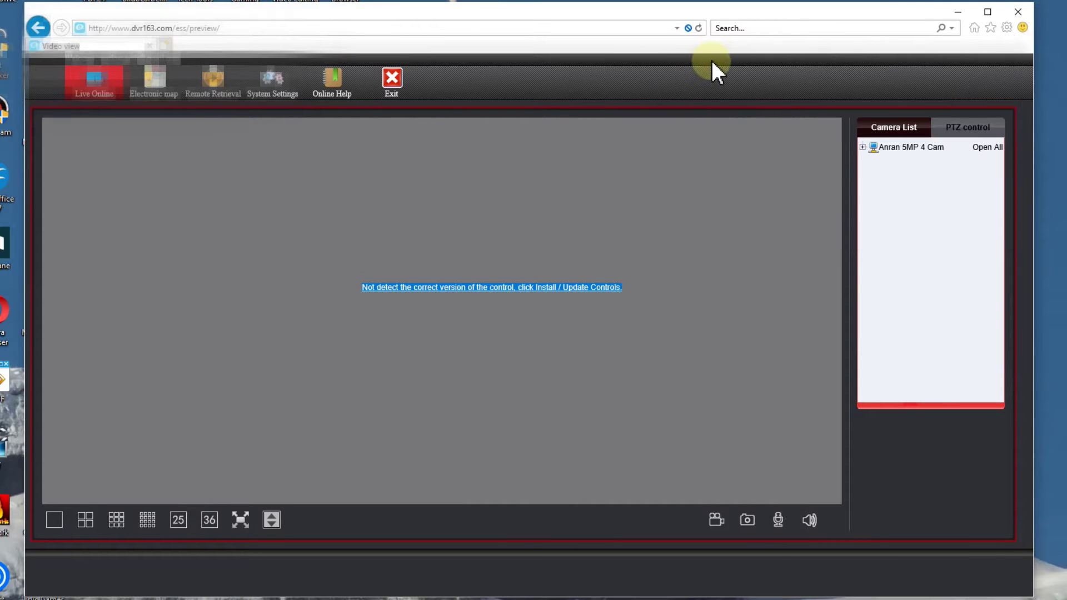
click(698, 27)
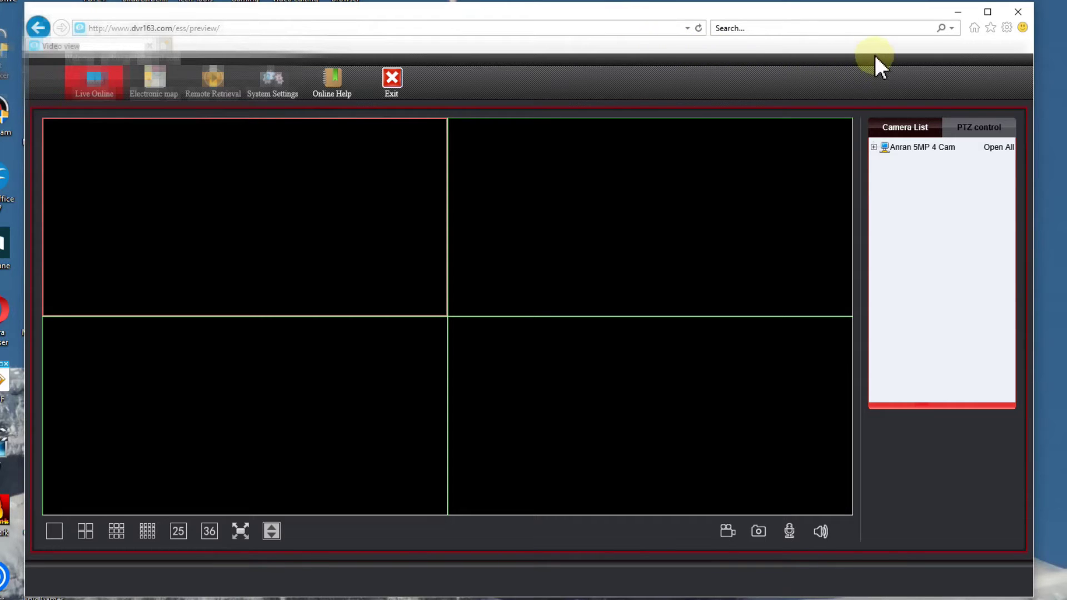
- Open the Tools menu once the four-pane live view has loaded
click(1005, 28)
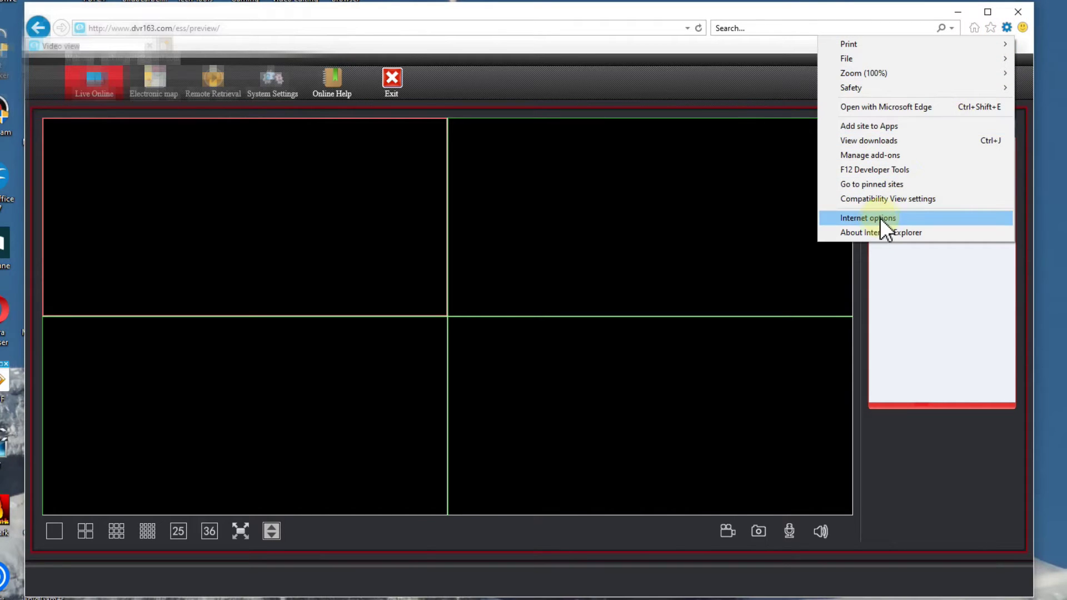
- Open Internet Options on the Security tab, moving the window toward the page centre
click(875, 218)
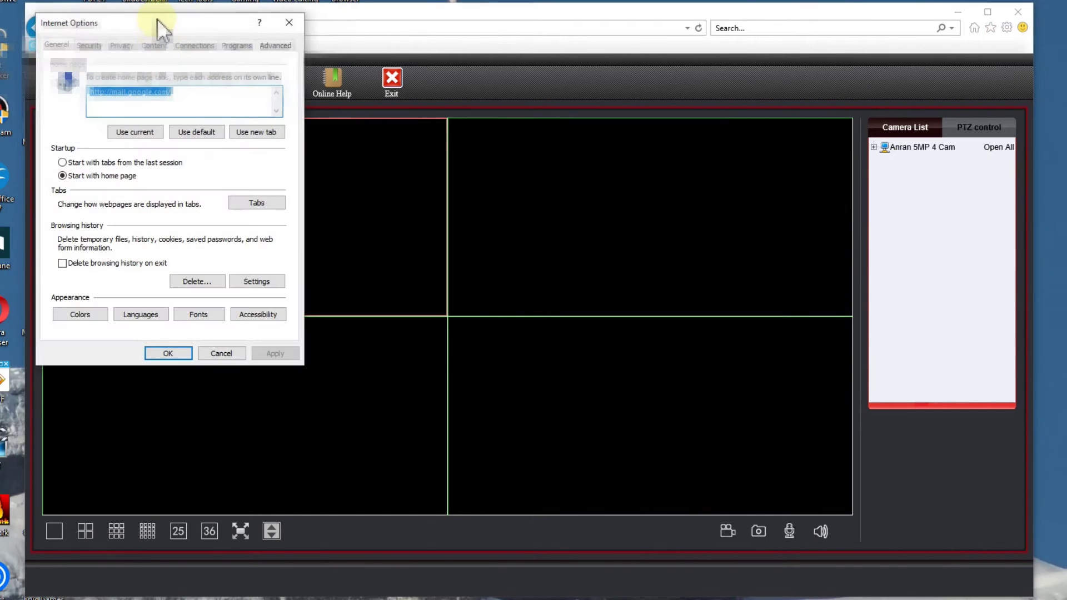
drag(161, 23, 381, 101)
click(306, 118)
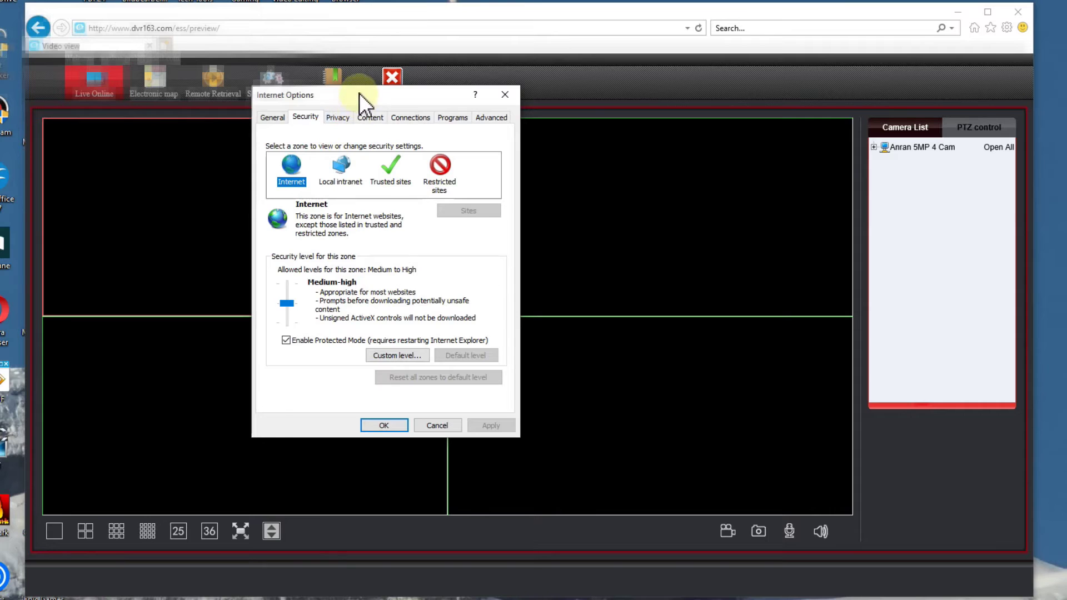
drag(359, 92, 426, 87)
- Set the Internet zone security level to Medium, apply it, and close Internet Options
click(362, 280)
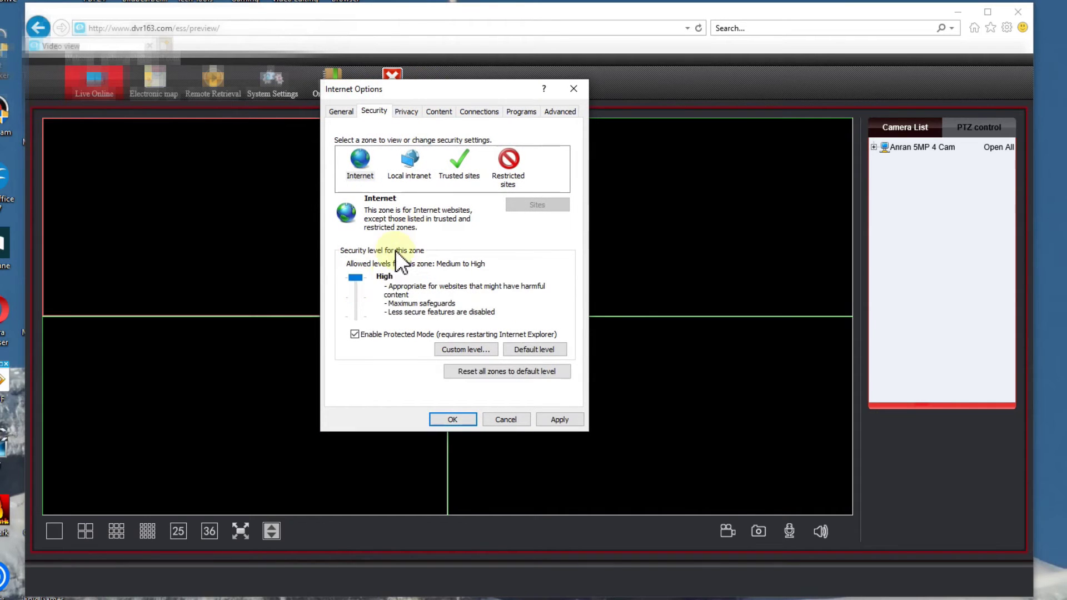
click(356, 297)
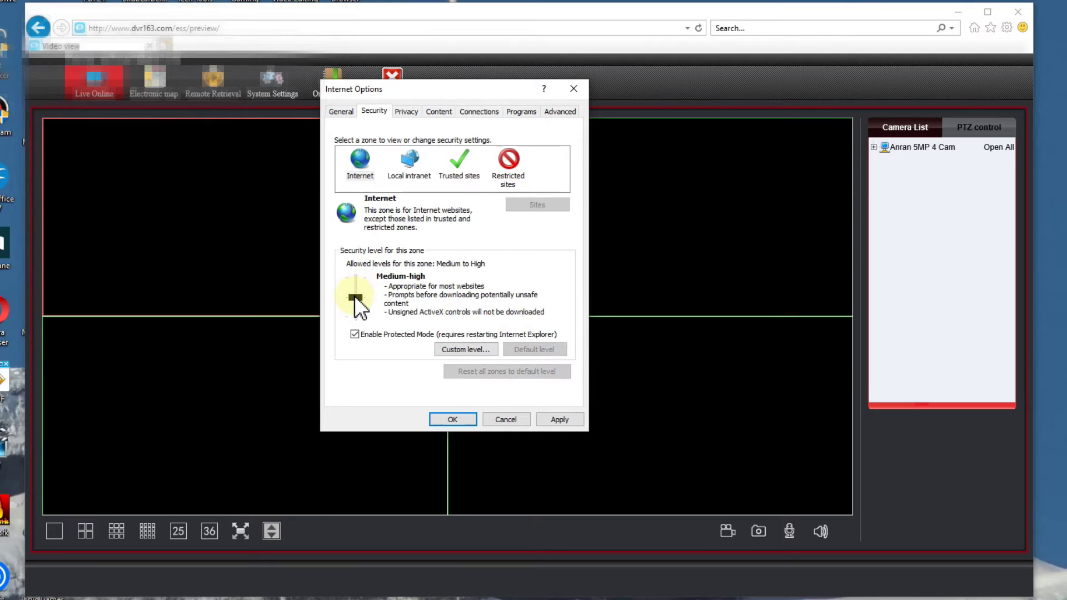
click(356, 314)
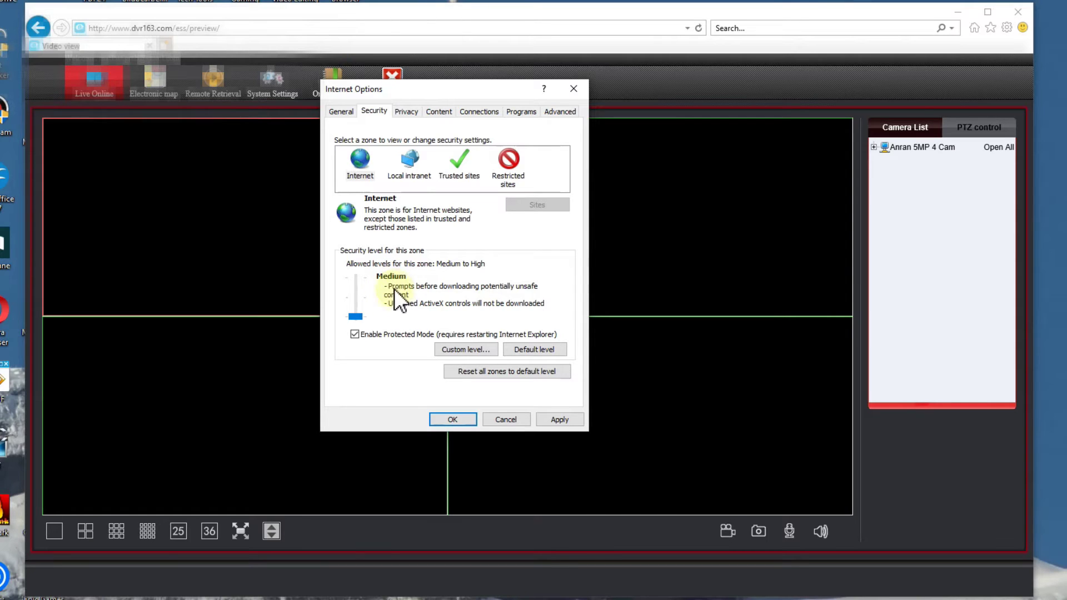
click(558, 421)
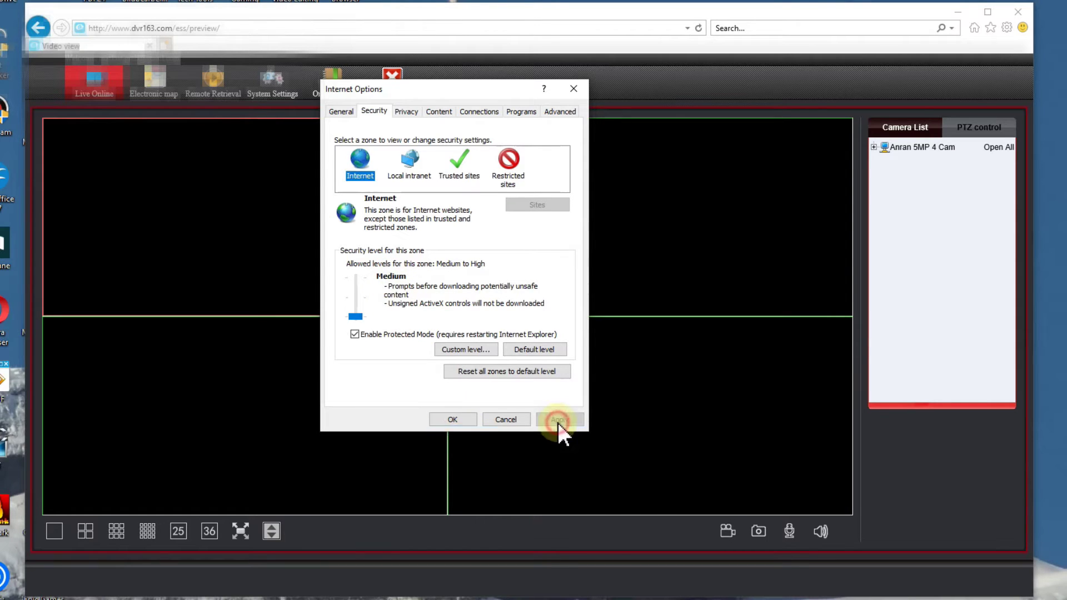
click(451, 419)
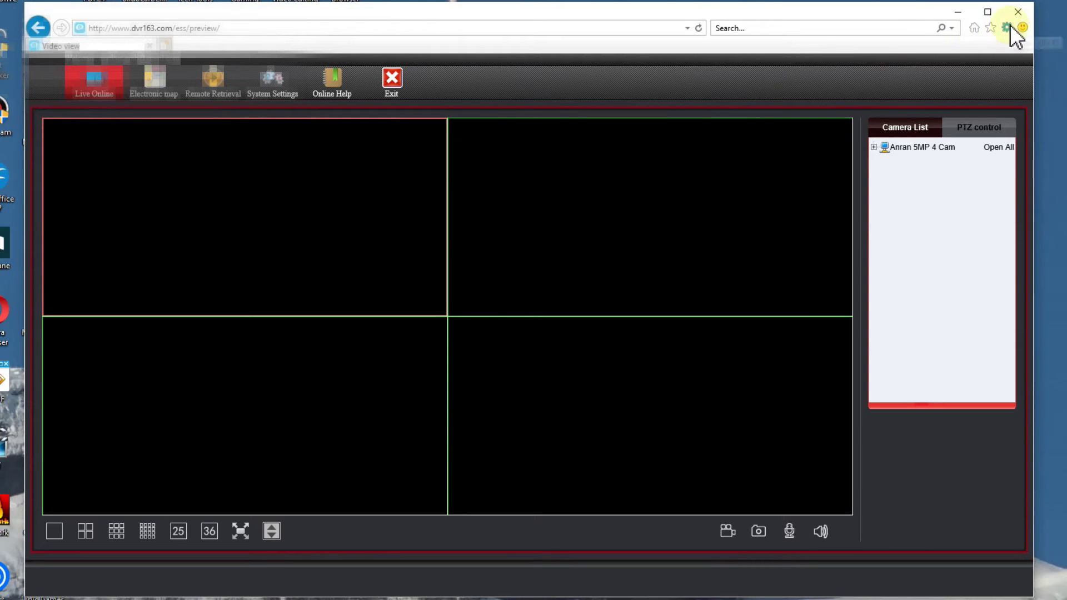
click(1007, 27)
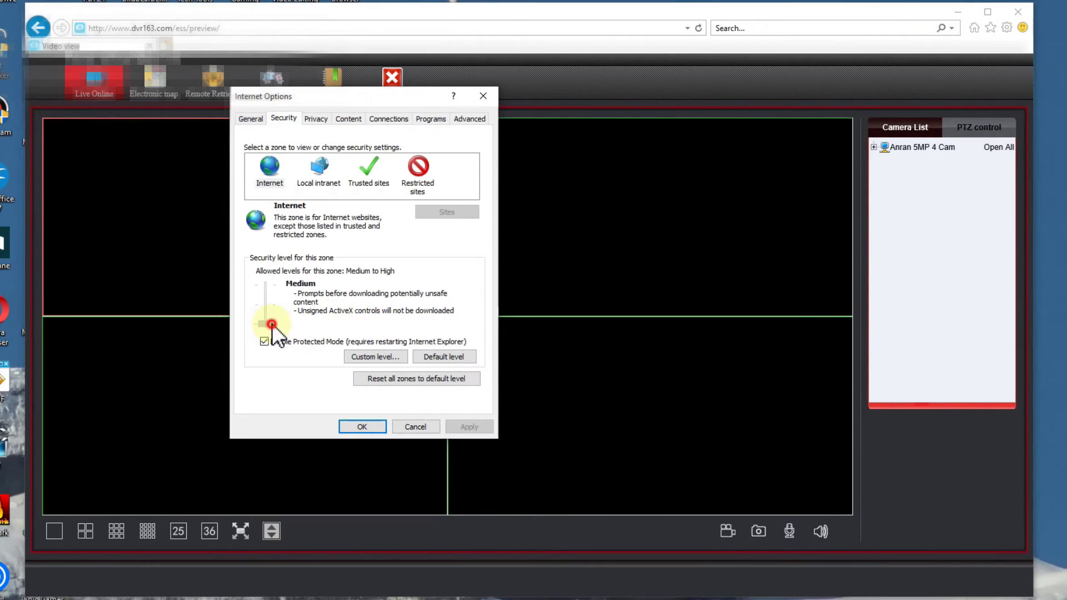
- Return the slider to Medium-high and open the Internet zone's Custom level ActiveX settings
drag(265, 324, 266, 305)
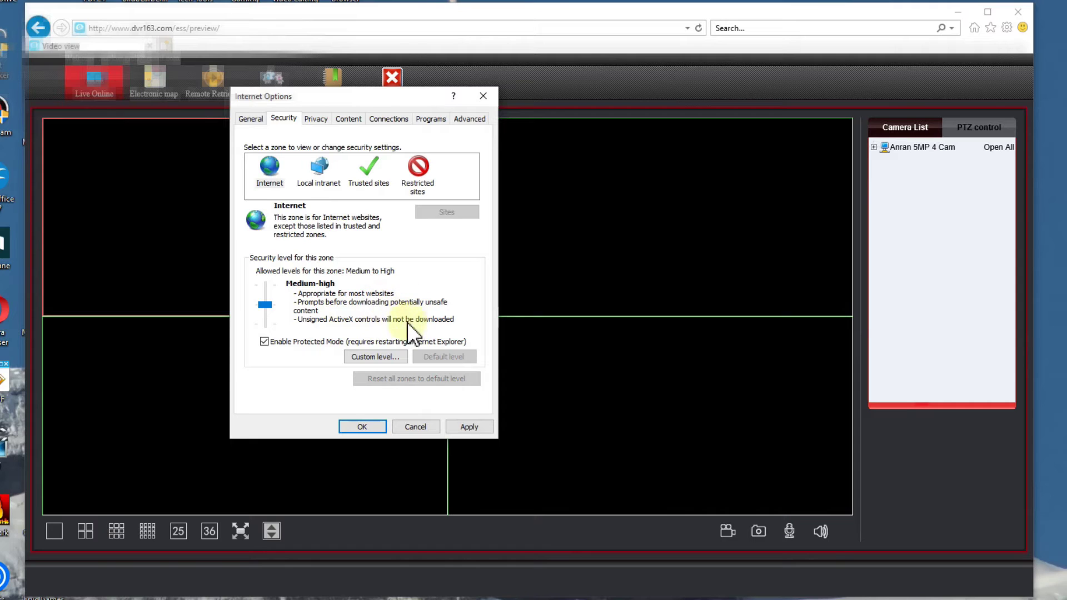
click(364, 356)
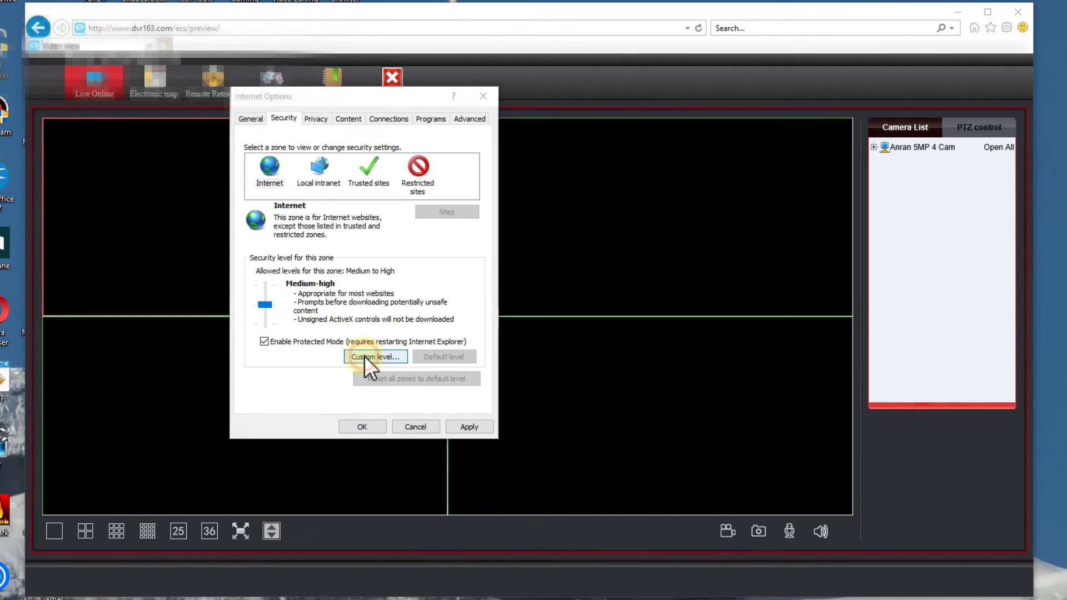
drag(384, 116, 410, 136)
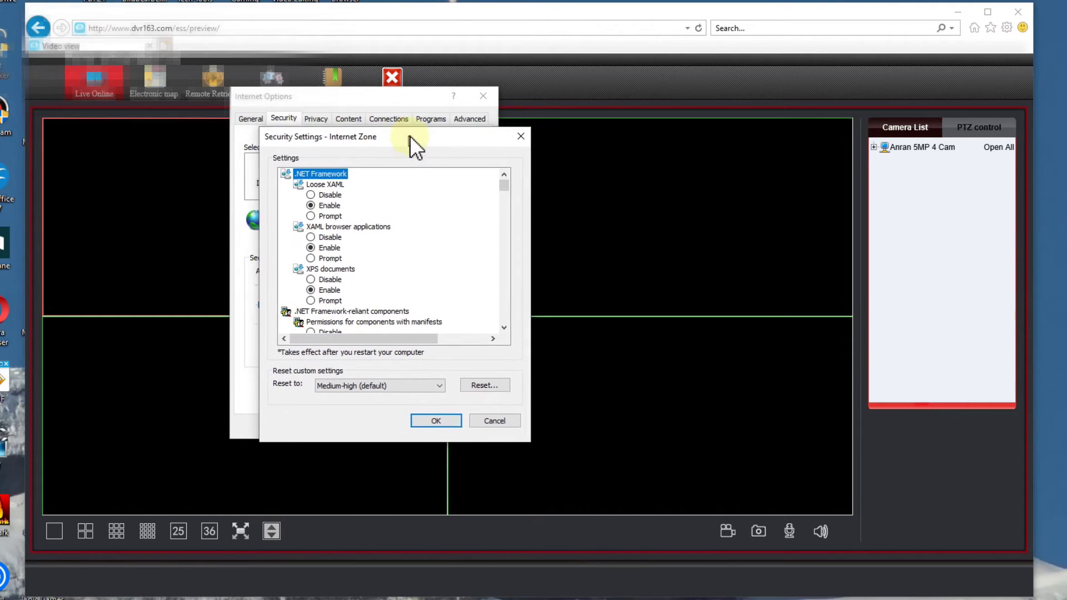
drag(503, 182, 508, 201)
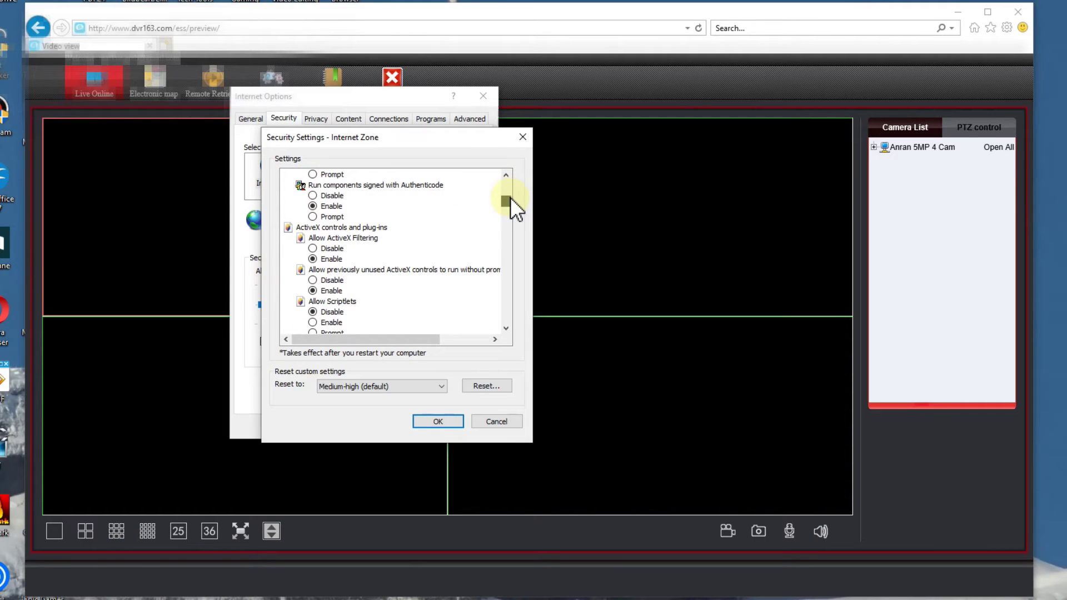
click(341, 228)
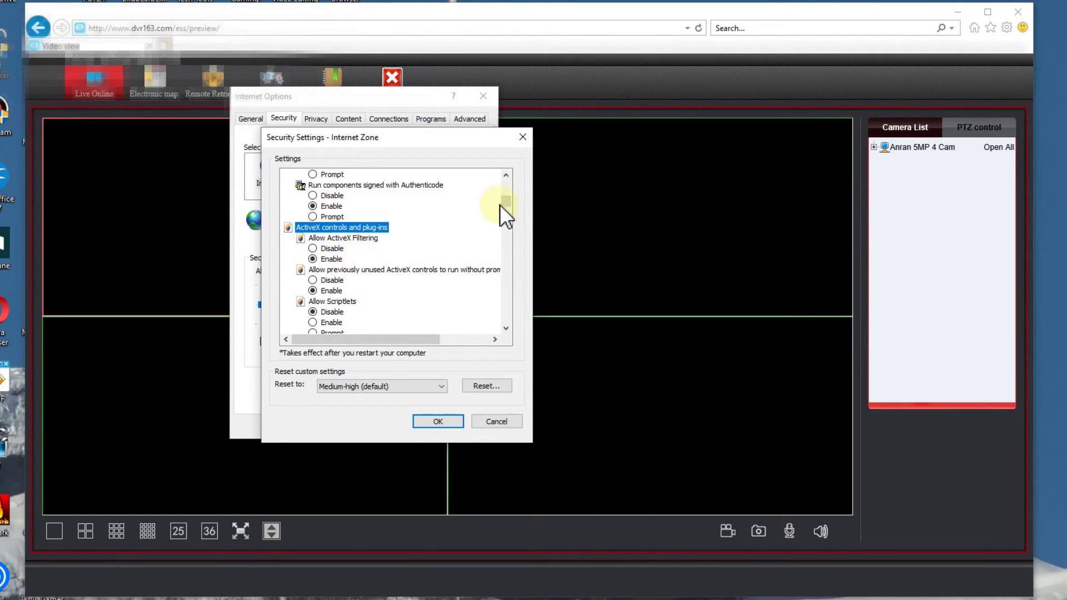
drag(507, 199, 508, 201)
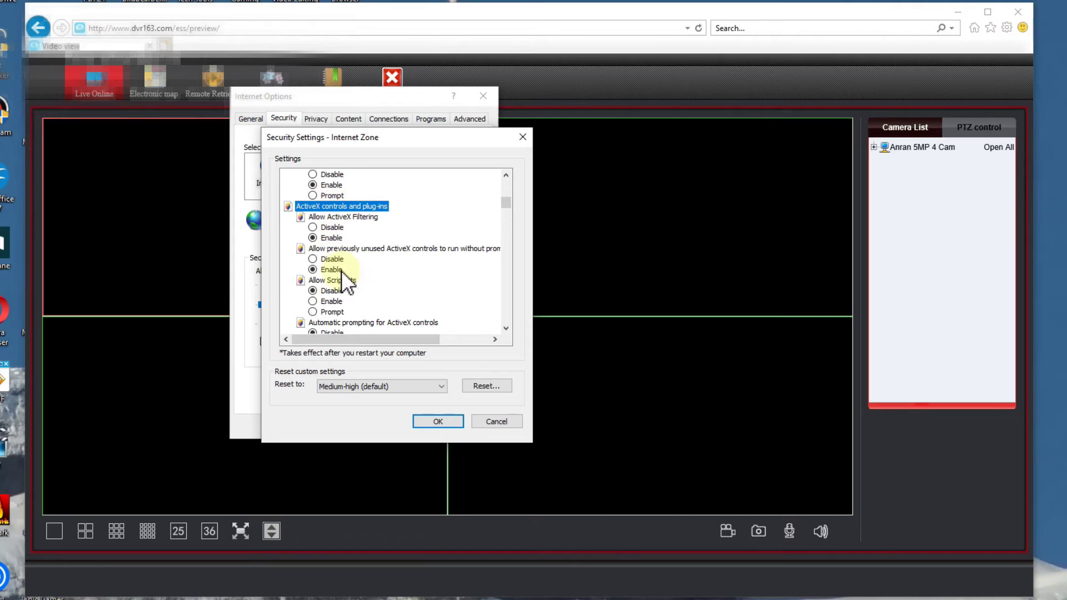
- Set Allow Scriptlets, unsigned ActiveX downloads and unsafe ActiveX initialisation to Prompt, then confirm
click(312, 311)
drag(505, 204, 507, 212)
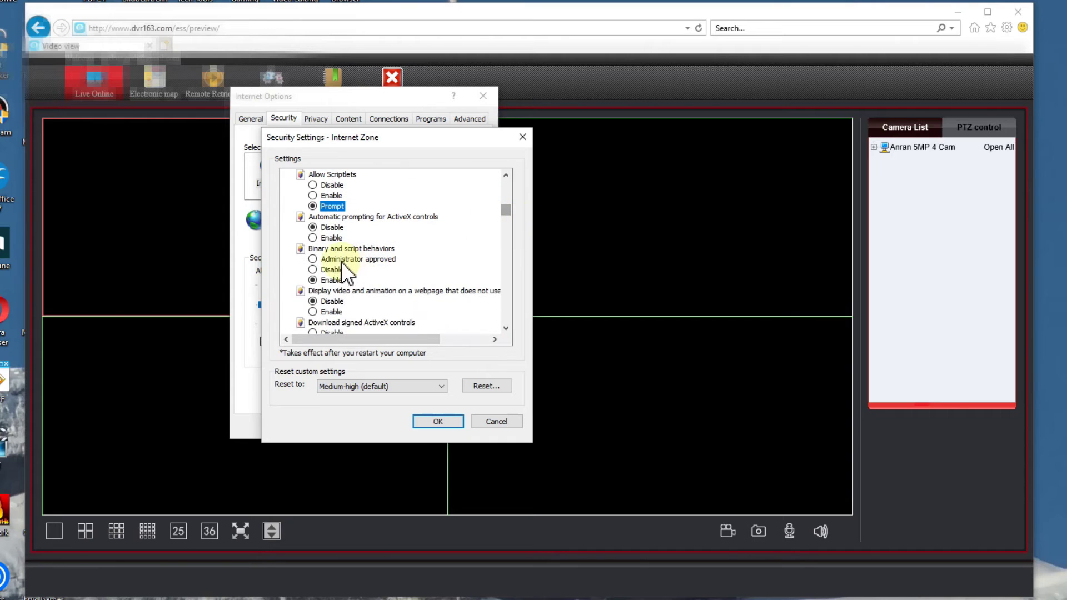
click(506, 328)
drag(508, 327, 505, 329)
click(315, 301)
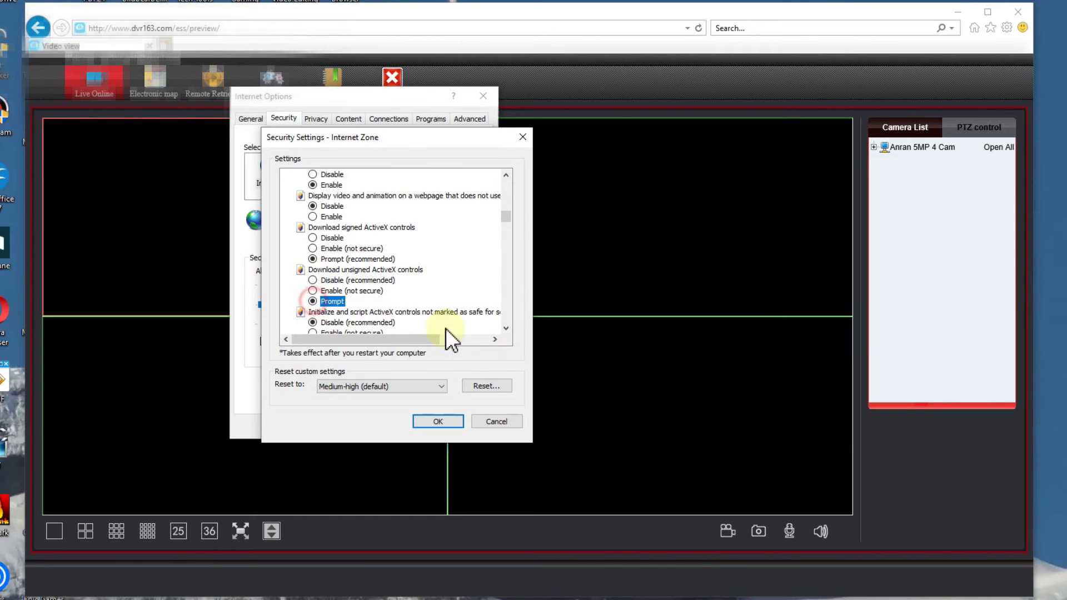
drag(509, 326, 509, 327)
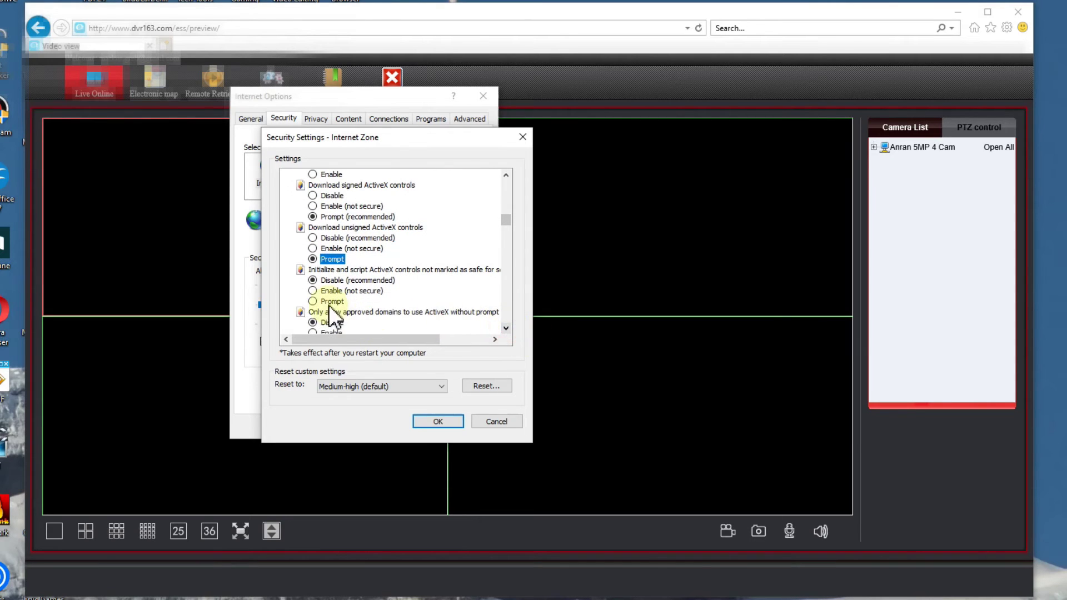
click(322, 302)
click(451, 424)
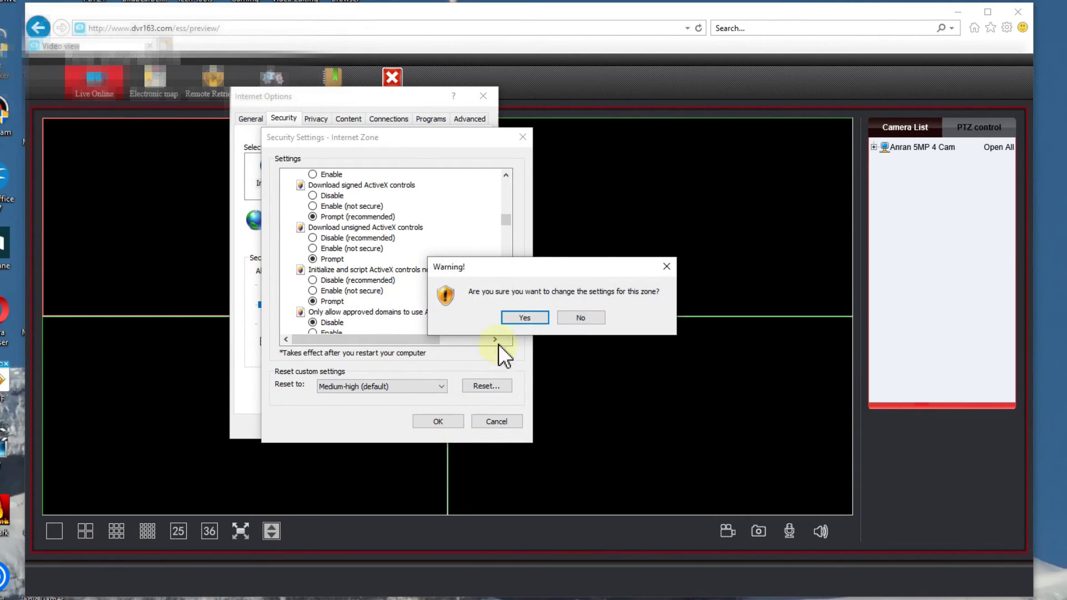
click(524, 317)
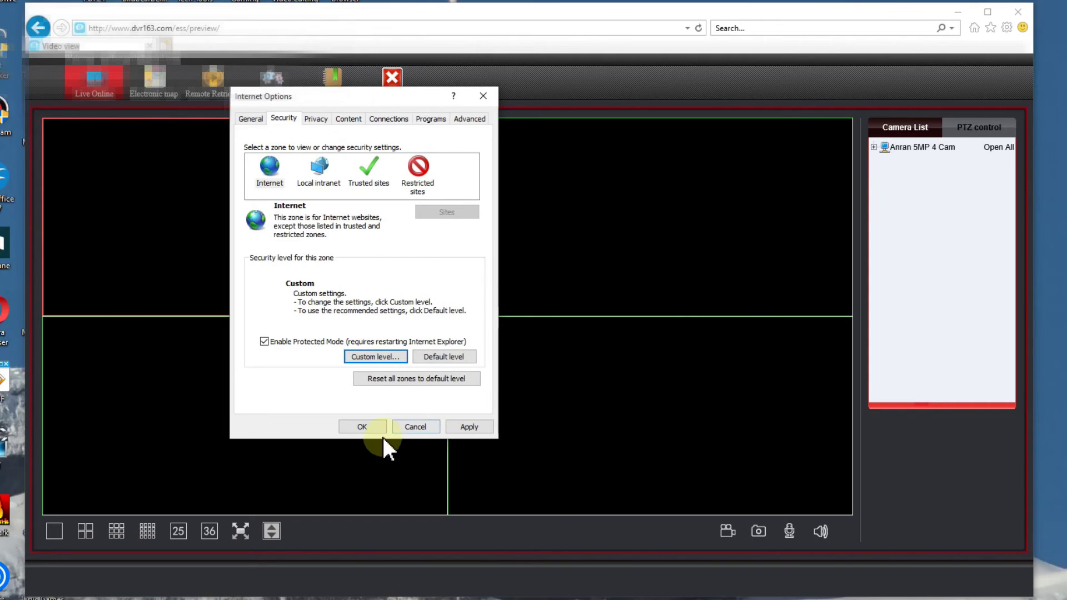
- Close Internet Options keeping the custom settings and start the Install / Update Controls plug-in install
click(370, 428)
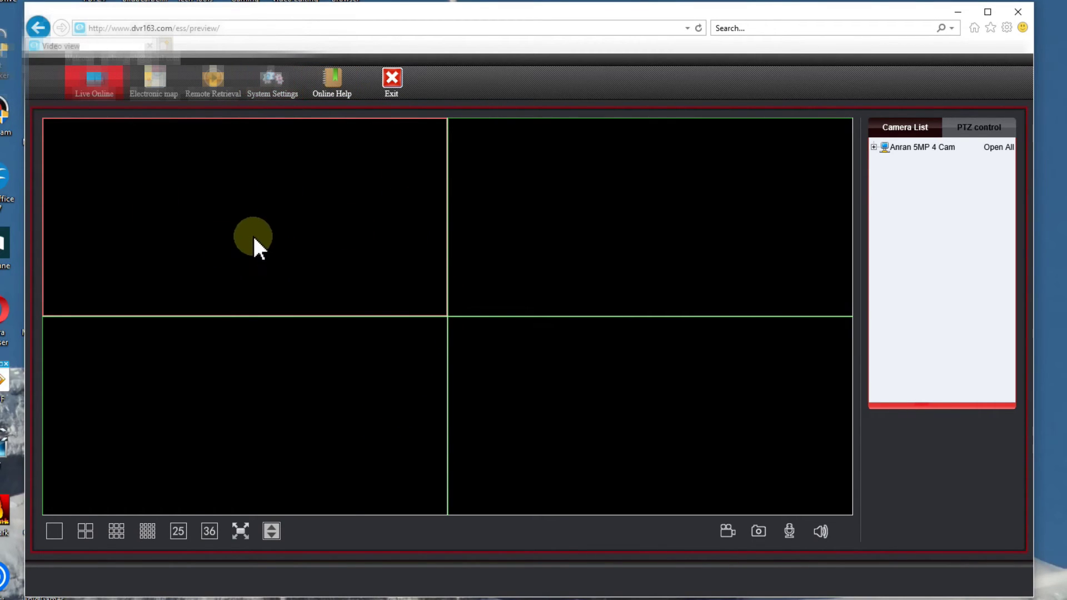
click(590, 291)
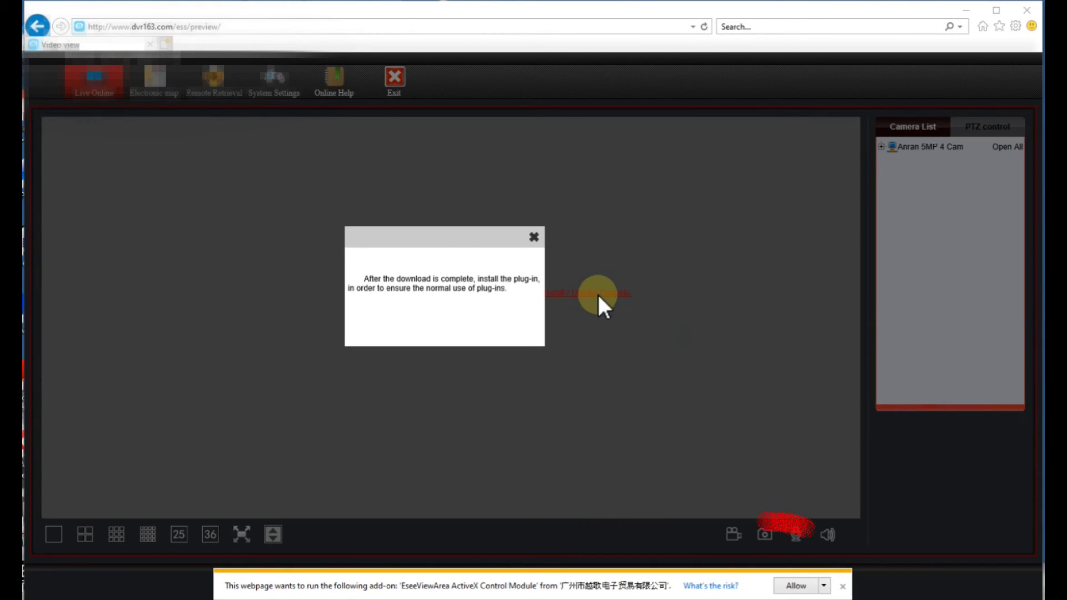